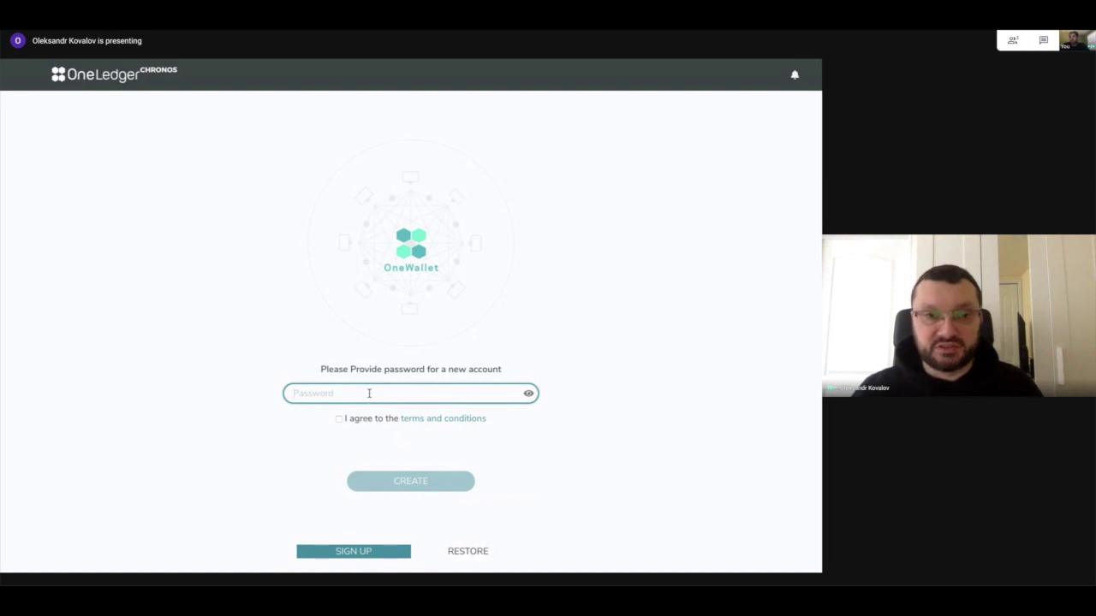
Create the new wallet with a password, accepting the terms and conditions.
text(123)
click(339, 418)
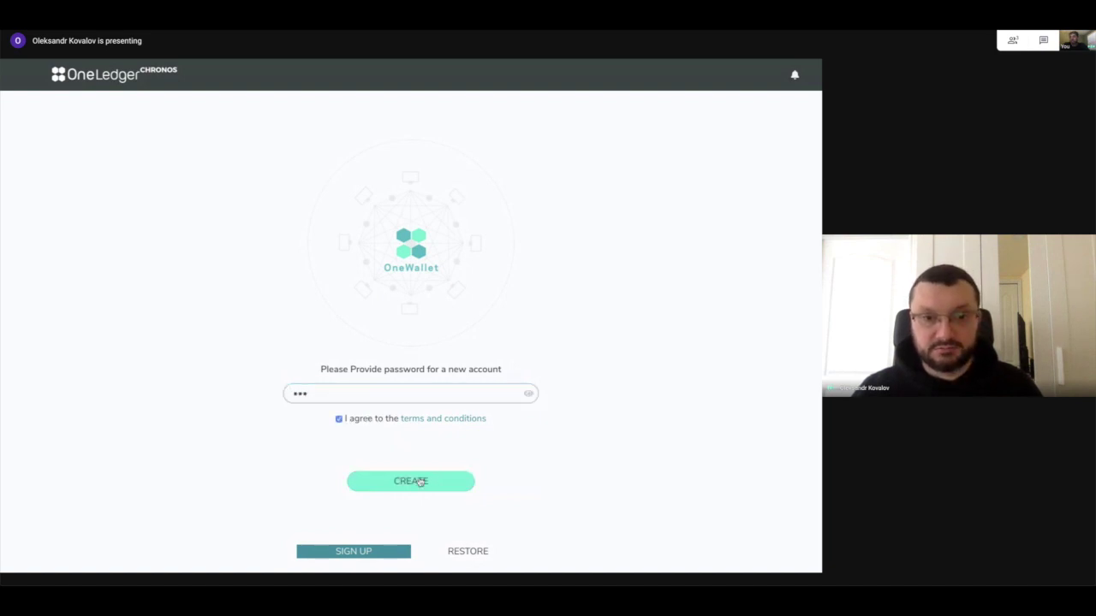
click(414, 482)
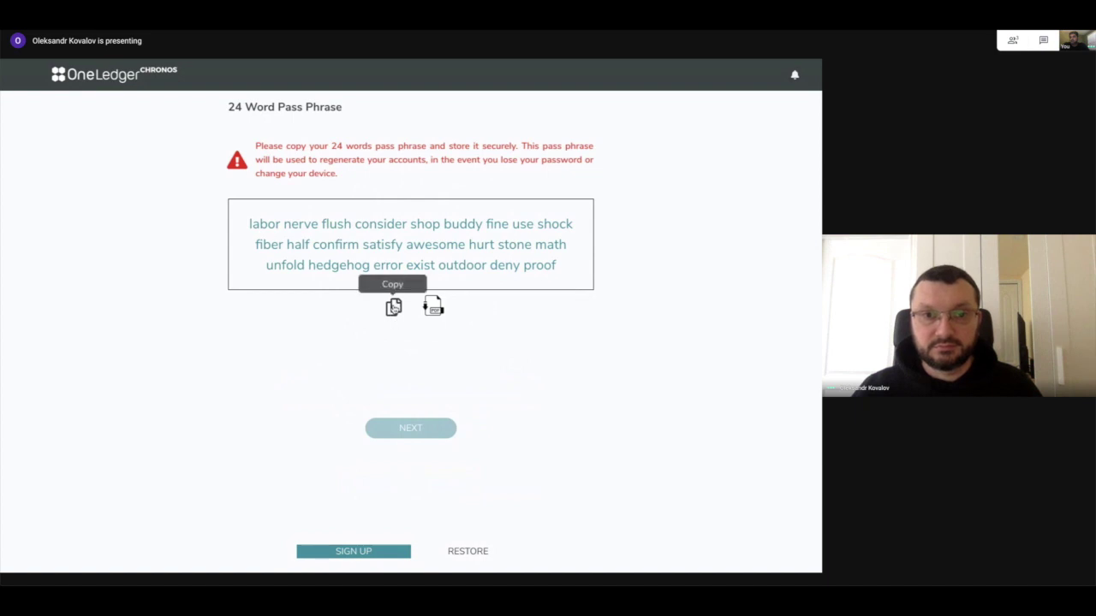
Copy the 24-word pass phrase, continue to My Accounts, and expand the OneLedger section.
click(394, 307)
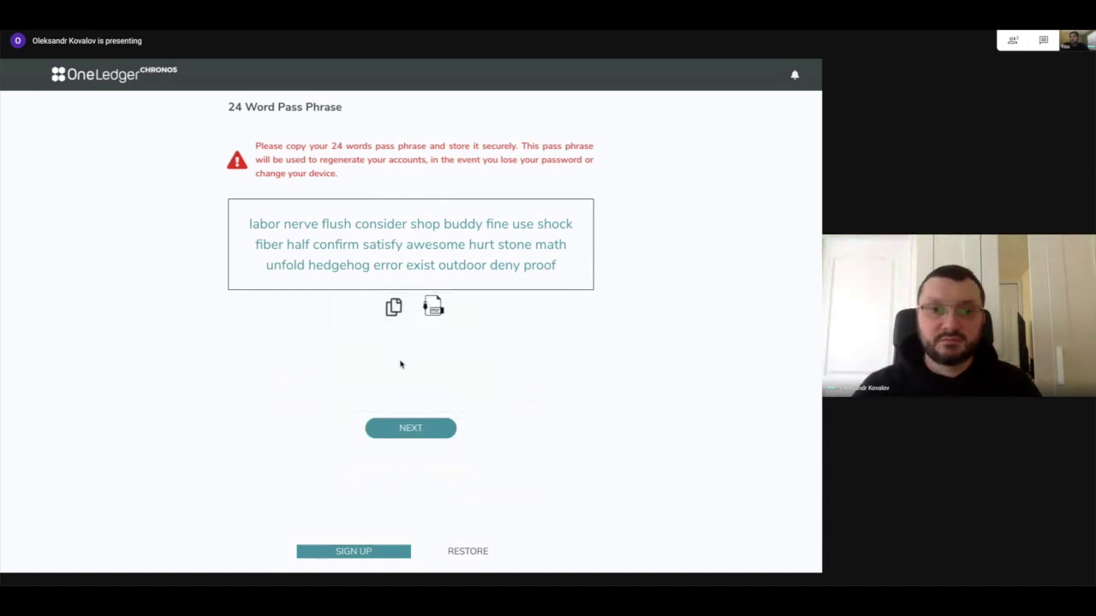
click(403, 429)
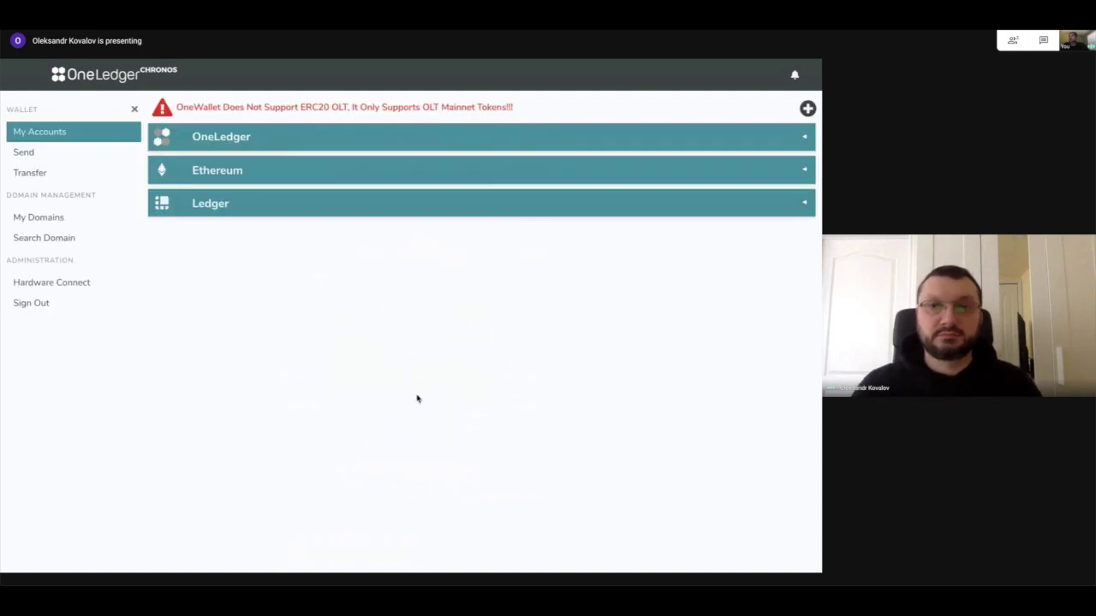
click(538, 136)
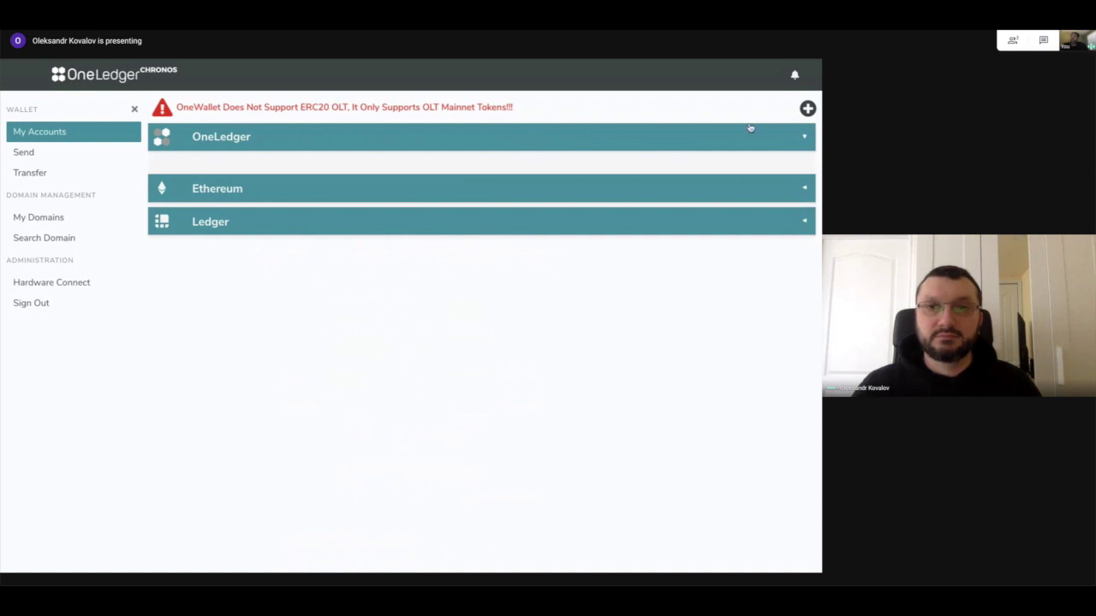
Add a OneLedger account named o1, confirm it with the wallet password, and view its history.
click(807, 112)
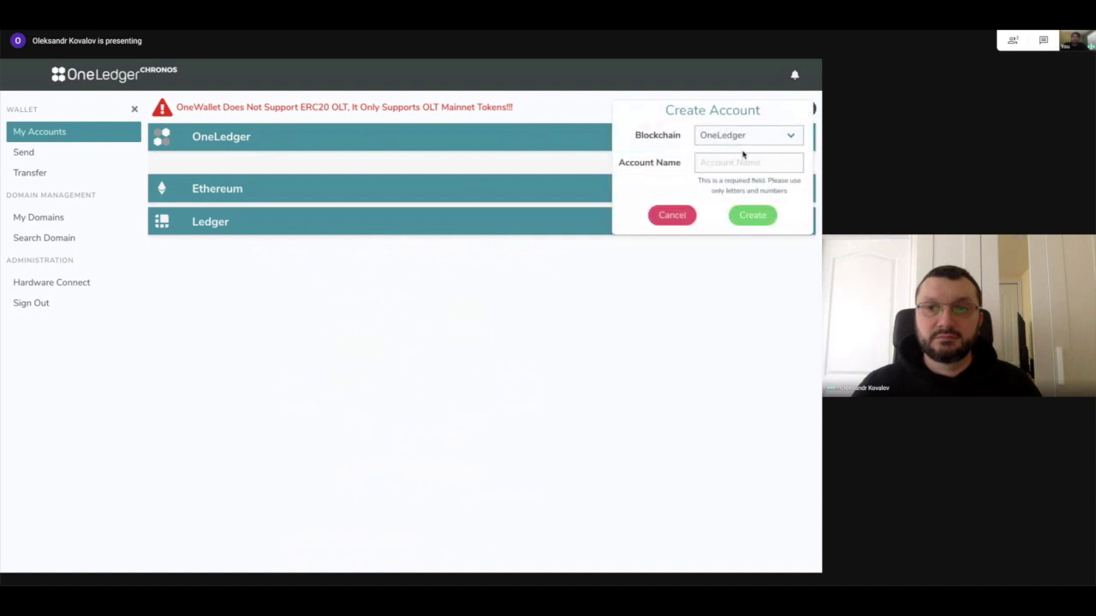
click(728, 160)
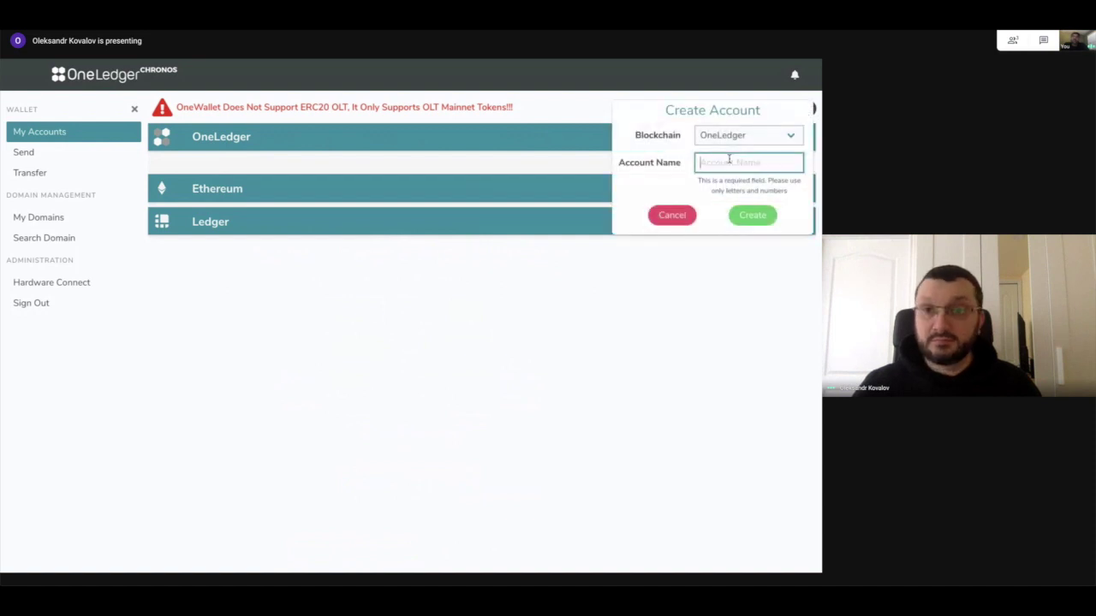
text(o1)
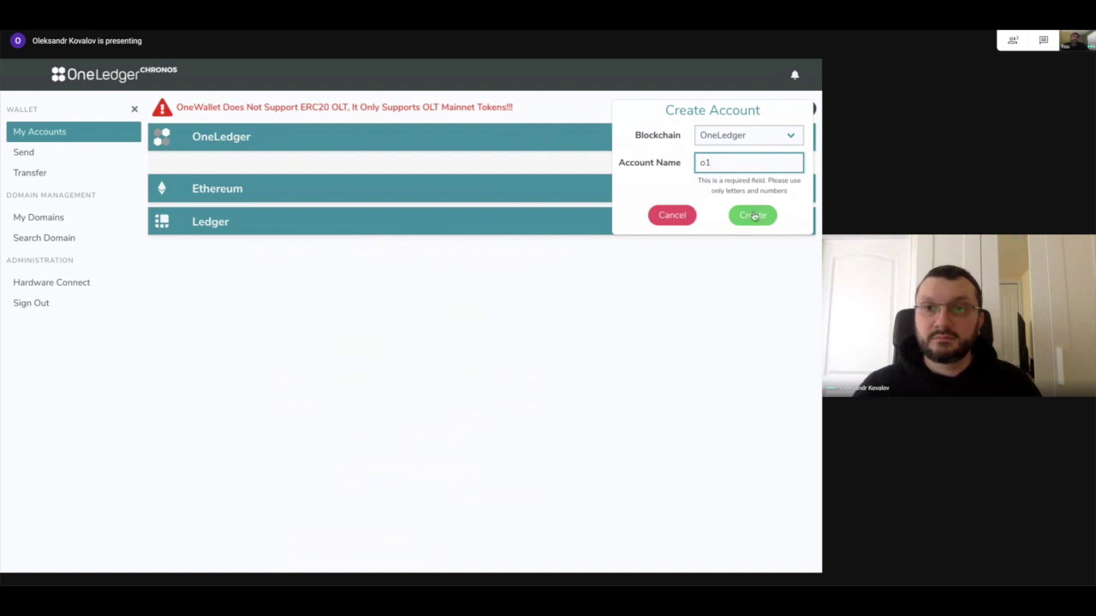
click(753, 216)
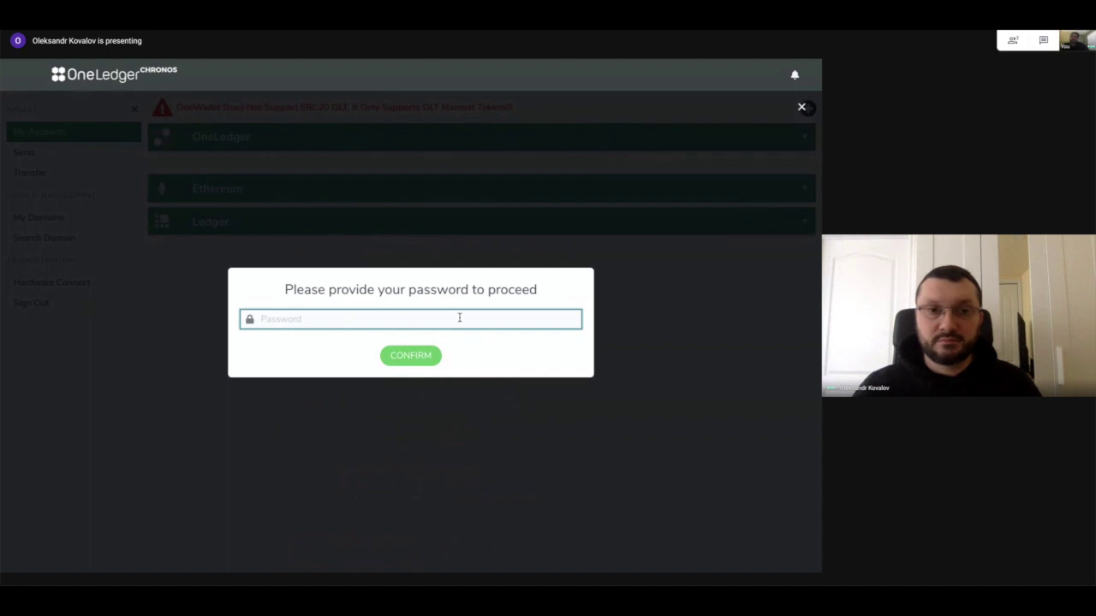
text(•••)
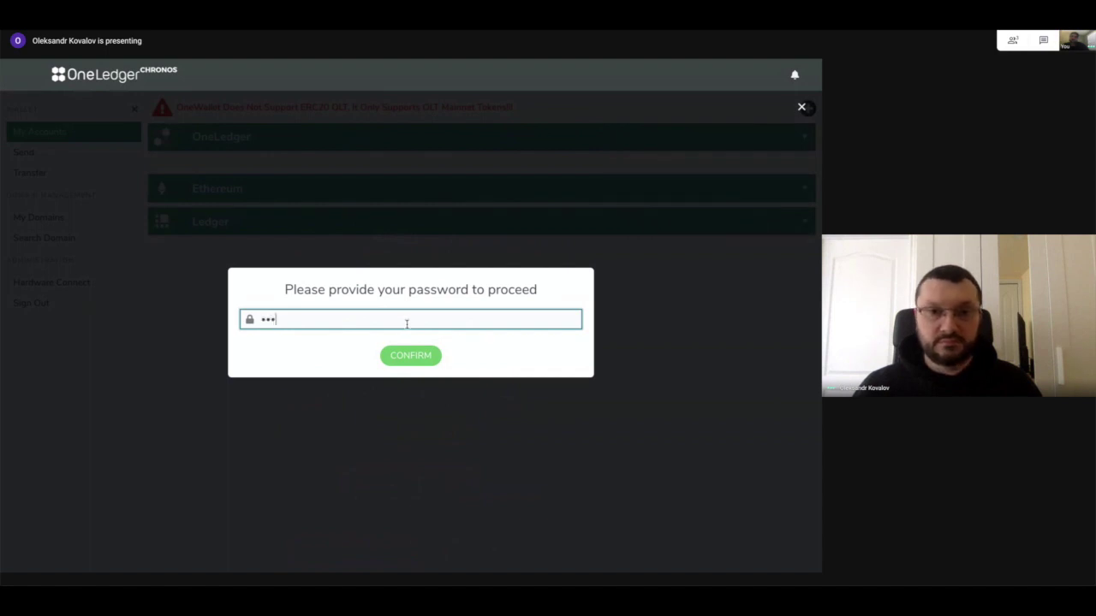
click(411, 356)
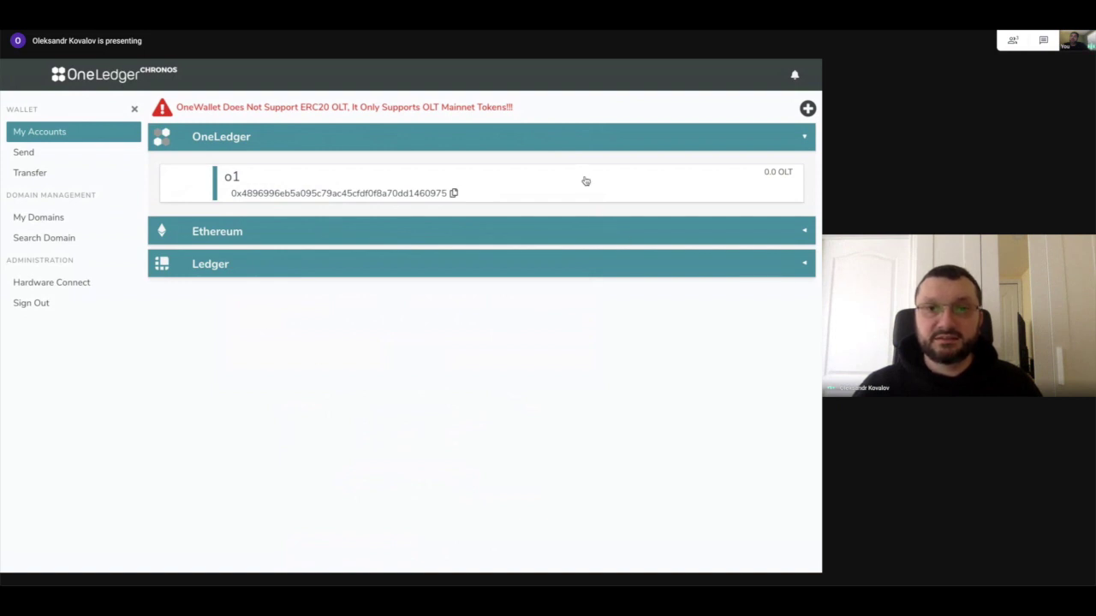
click(585, 181)
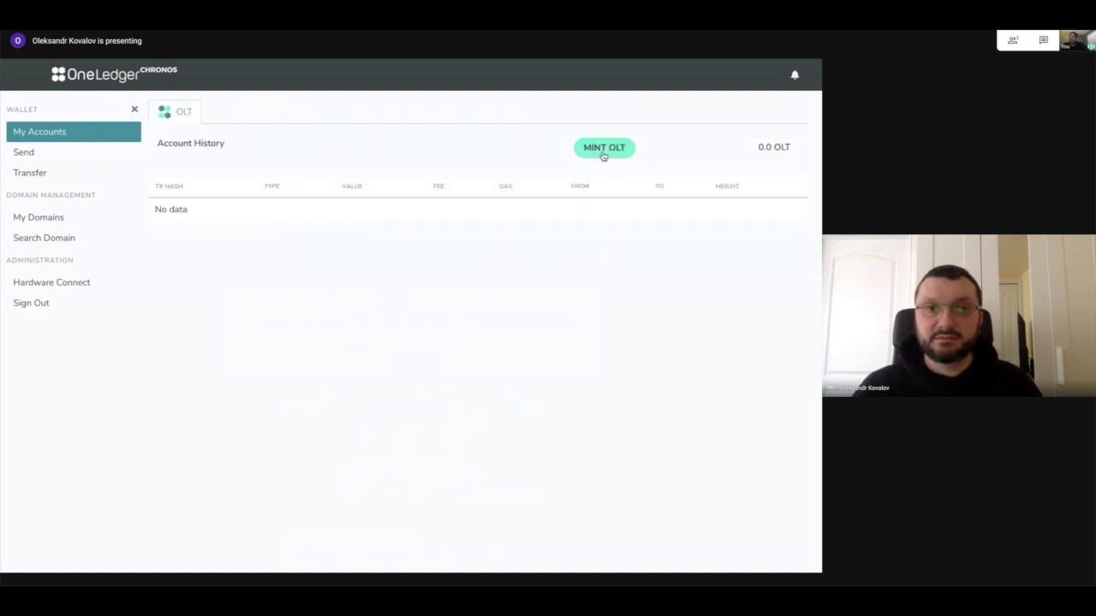
Mint 10000 test OLT into o1, check its history, then return to the accounts list.
click(603, 149)
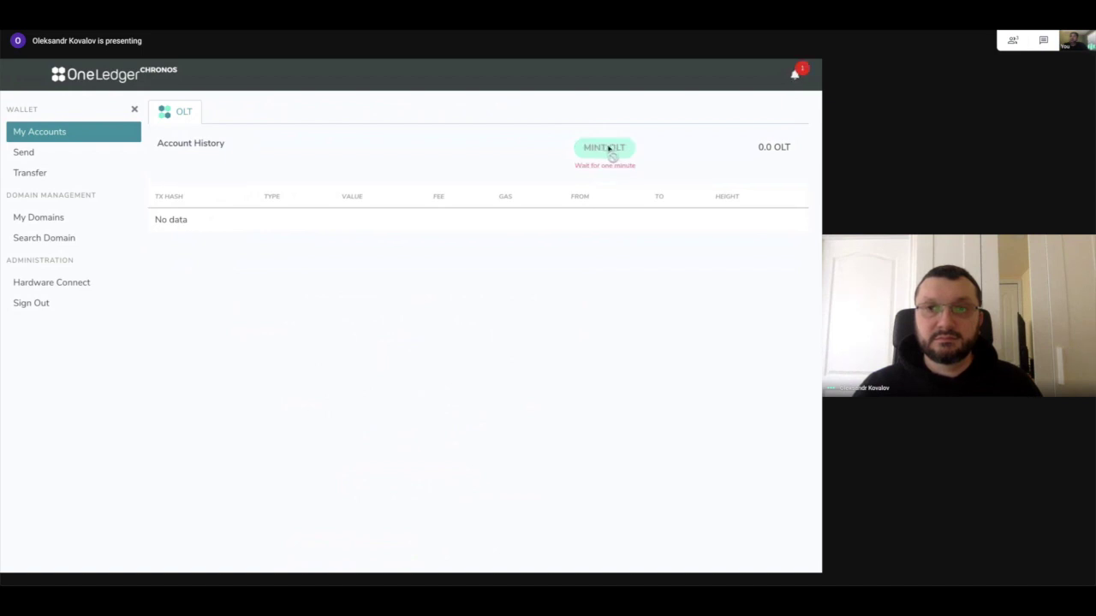
click(74, 134)
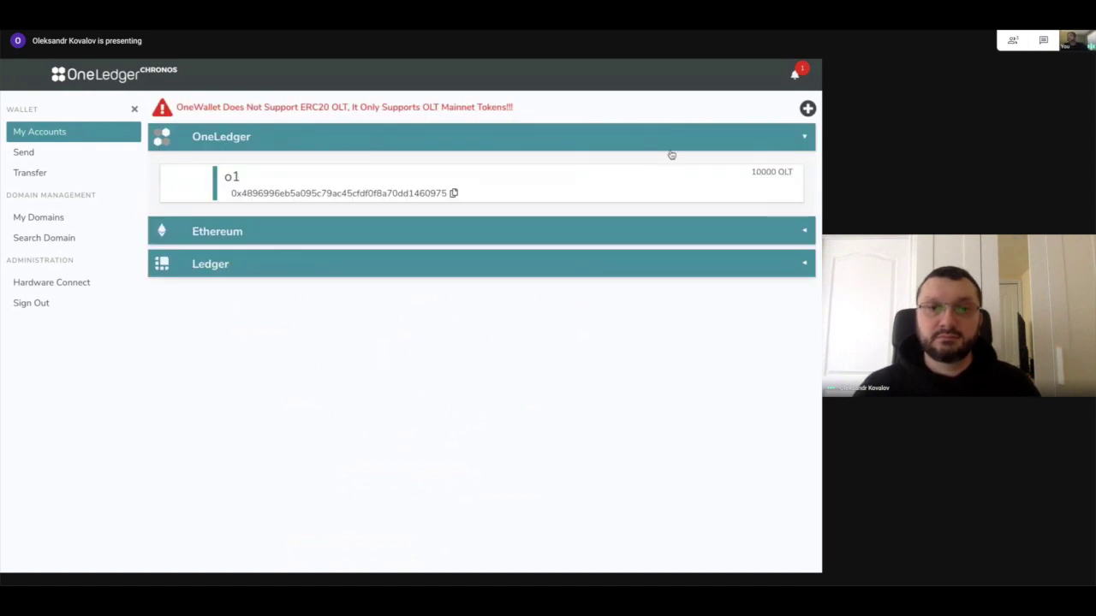
click(617, 182)
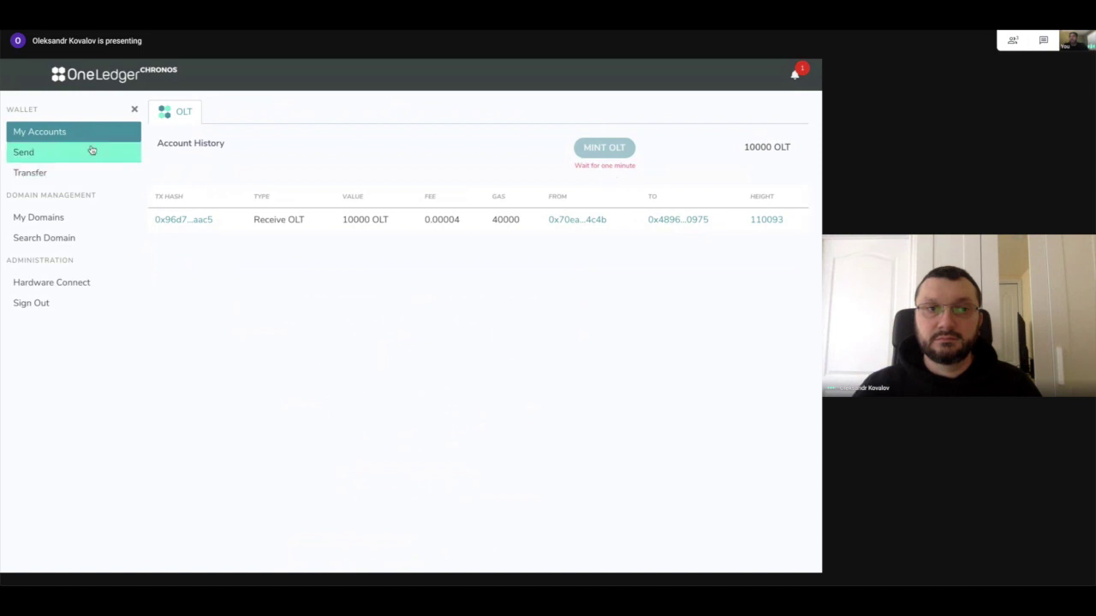
click(62, 132)
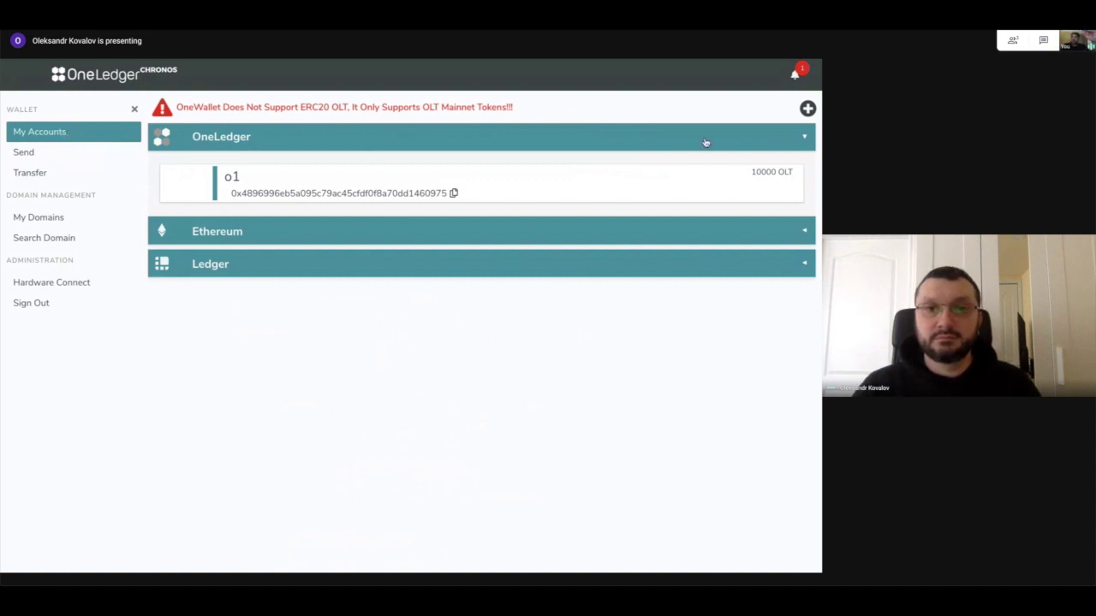
Expand the empty Ledger section, collapse Ethereum, and go to the Hardware Connect page.
click(623, 232)
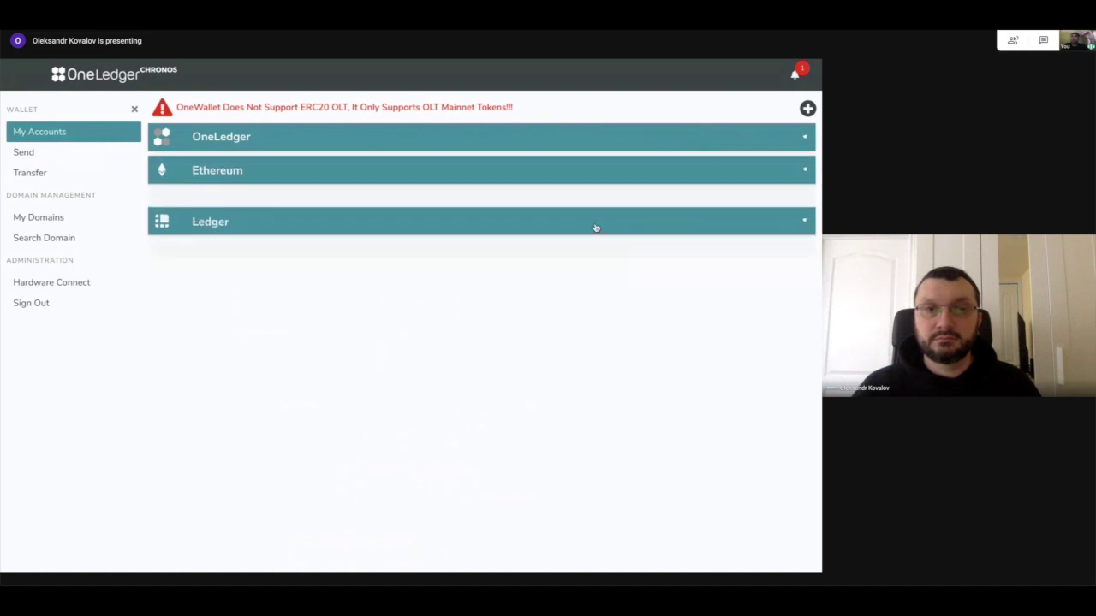
click(597, 227)
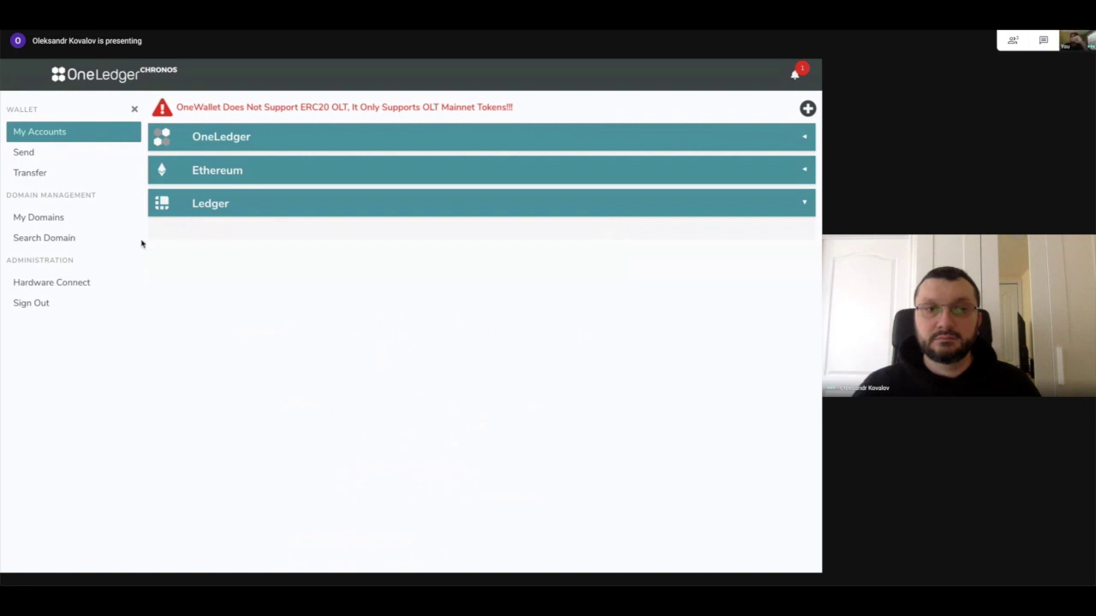
click(77, 282)
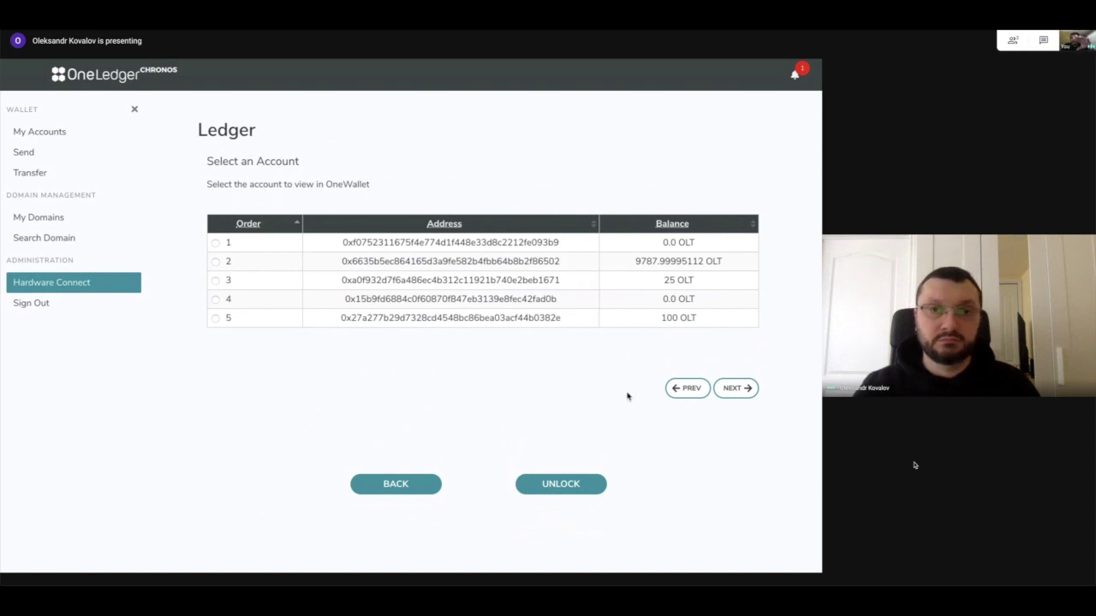
Select Ledger account 2 holding 9787.99995112 OLT after browsing the next page and back.
click(215, 262)
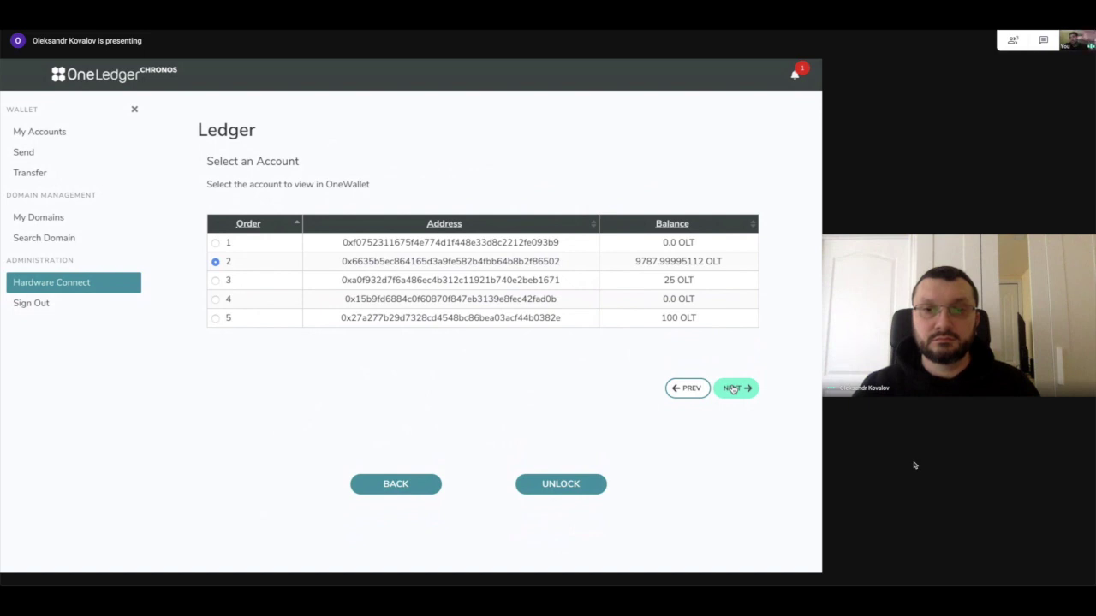
click(733, 388)
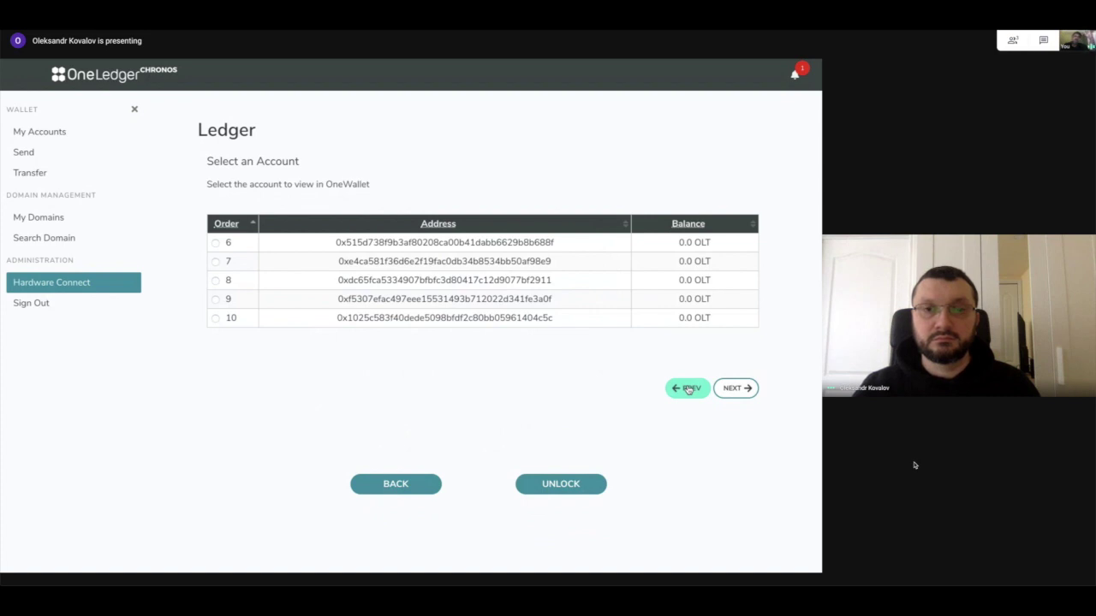
click(688, 389)
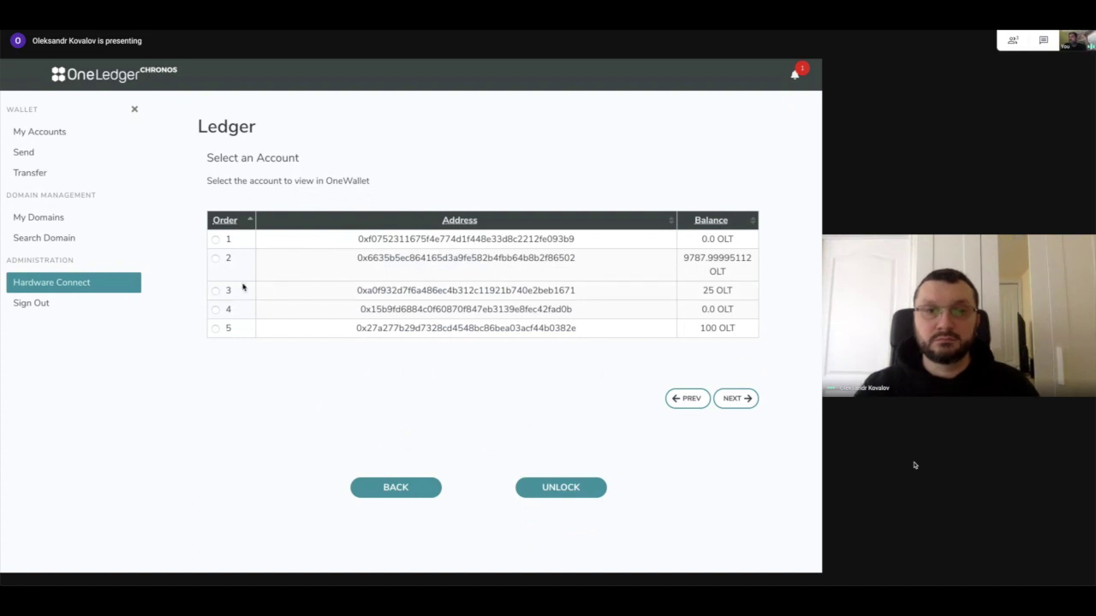
click(215, 258)
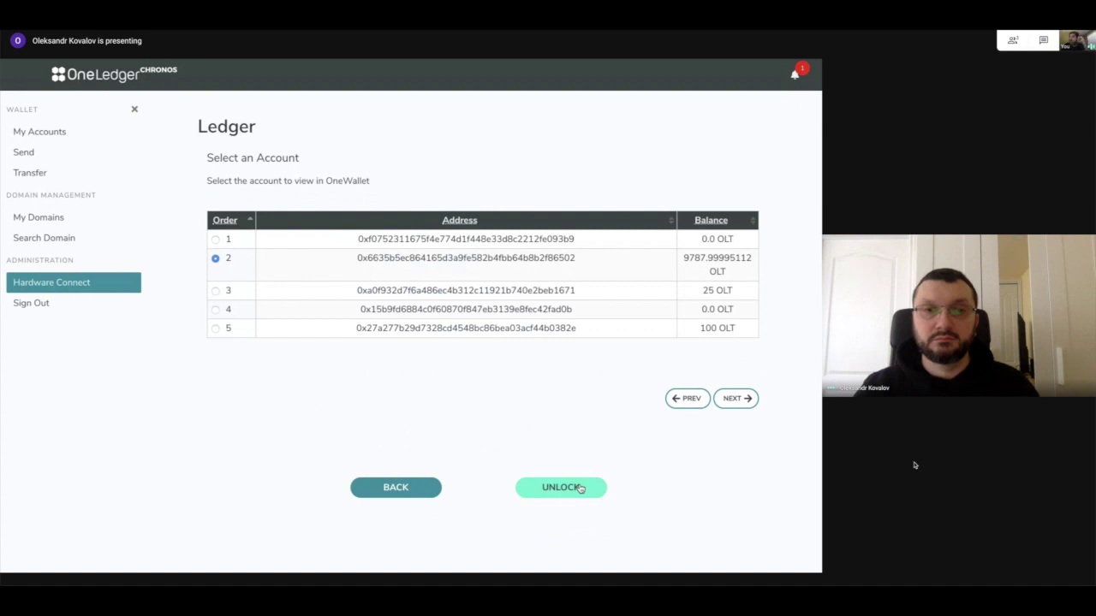
Unlock Ledger account 2 with the wallet password and show the Ledger section's accounts.
click(579, 488)
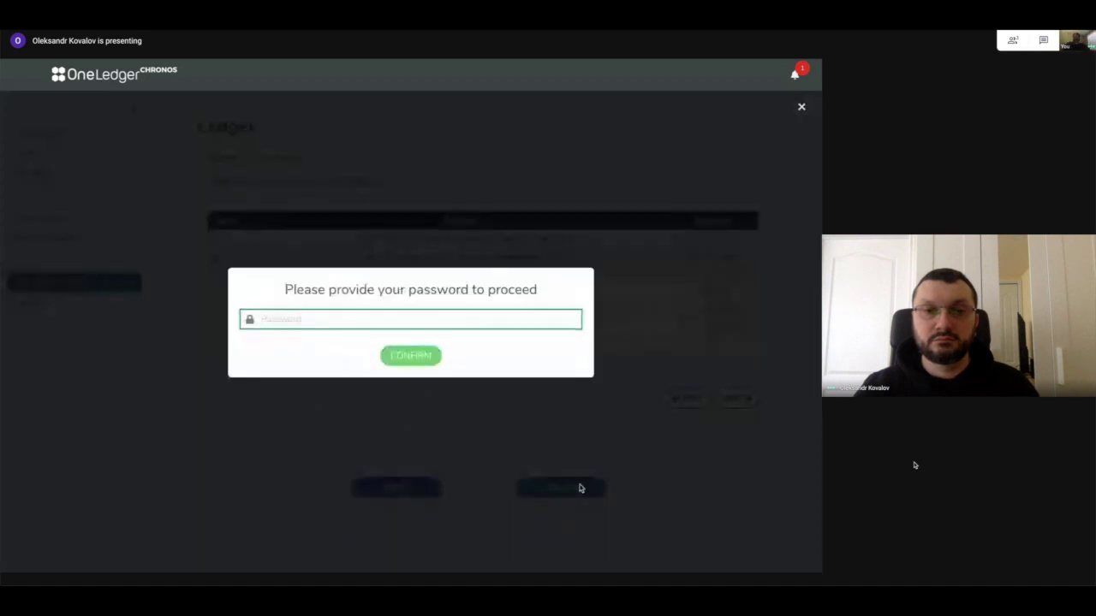
text(***)
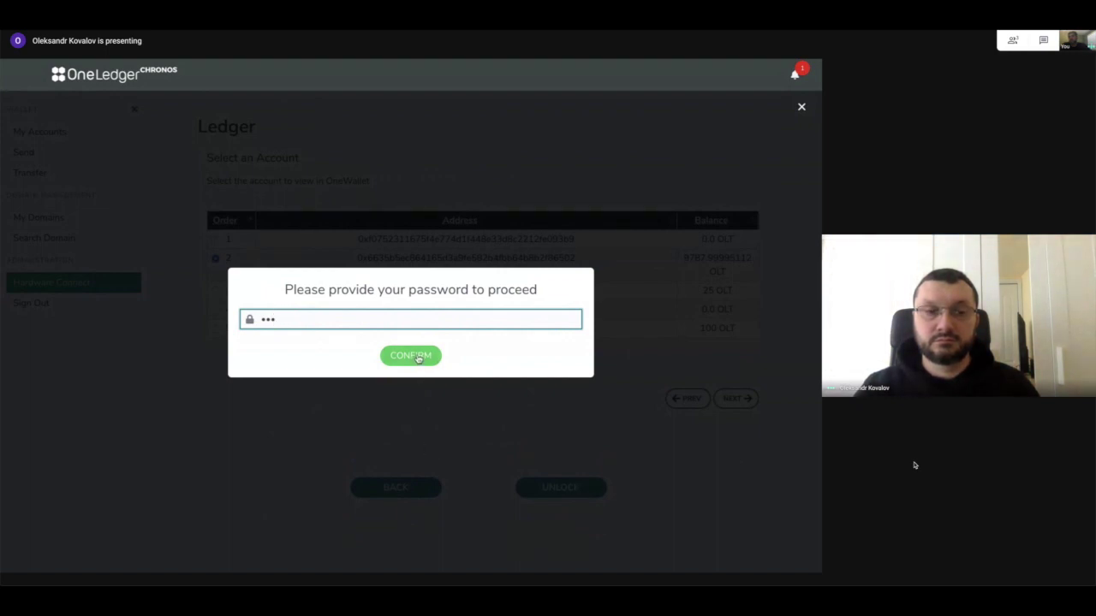
click(418, 358)
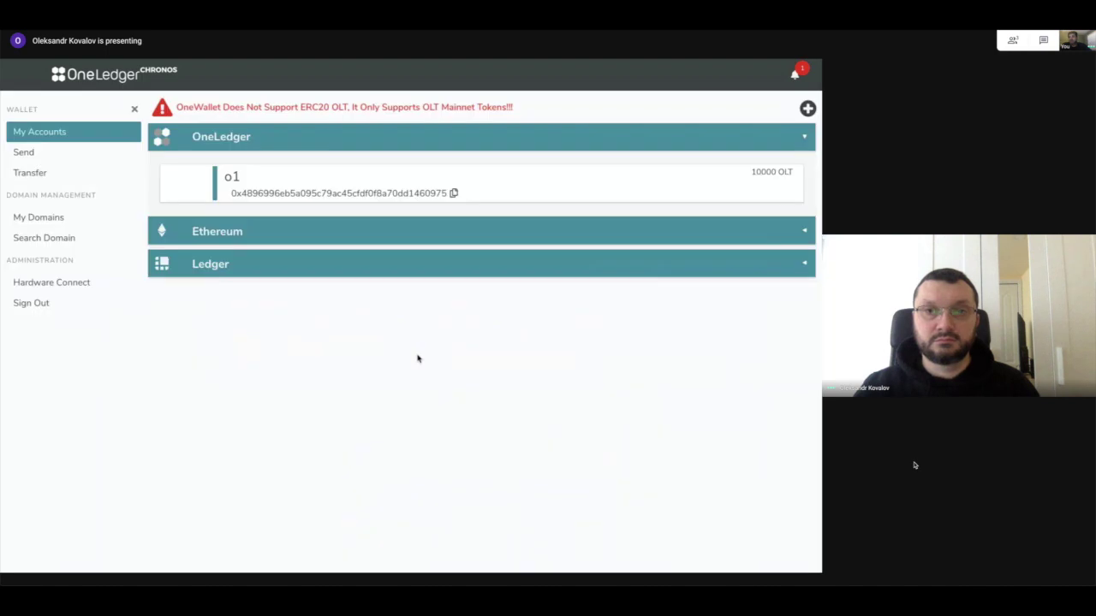
click(435, 264)
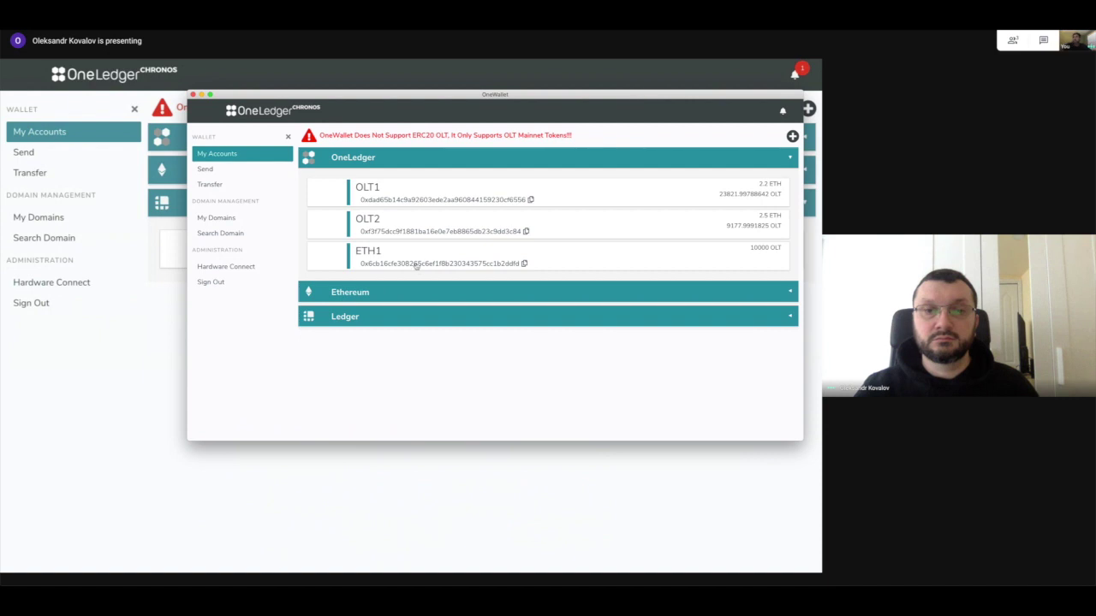
In the second wallet window, copy the ETH1 account's address, then close that window.
click(511, 201)
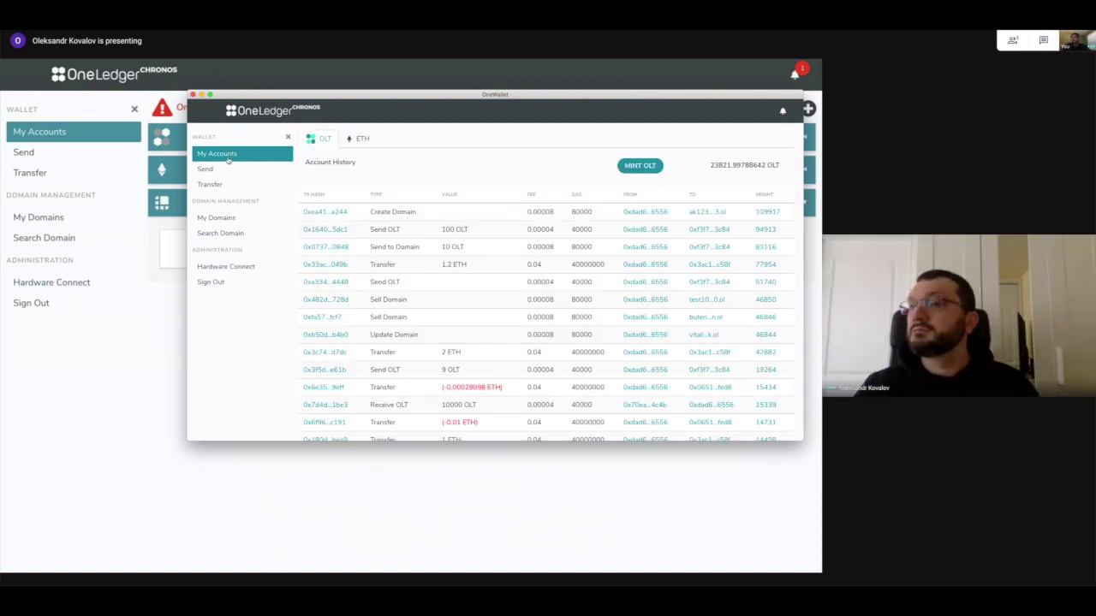
click(228, 159)
click(530, 199)
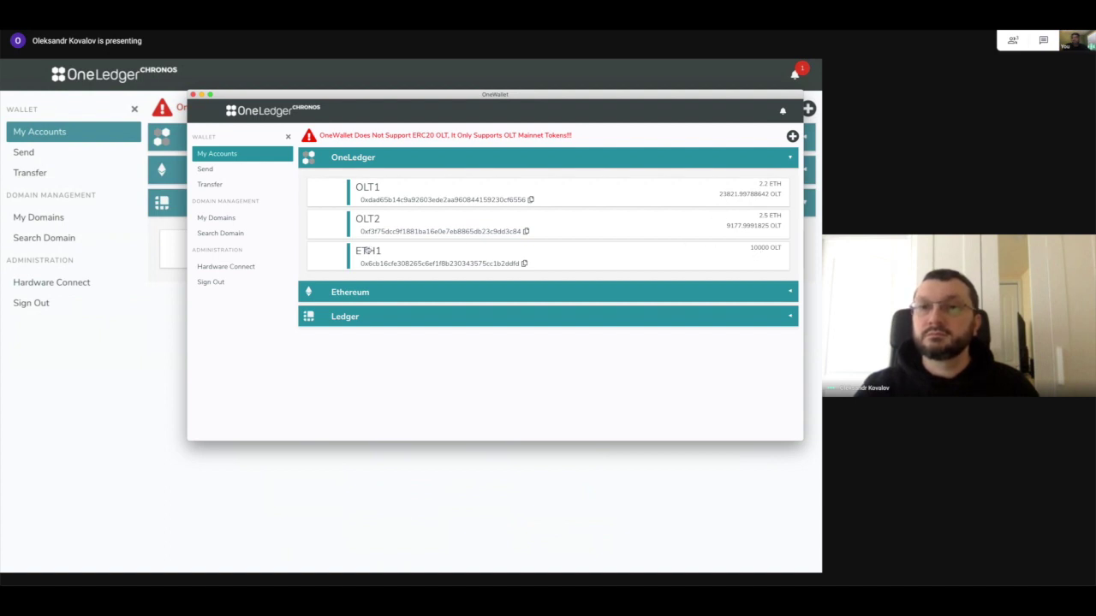
click(525, 263)
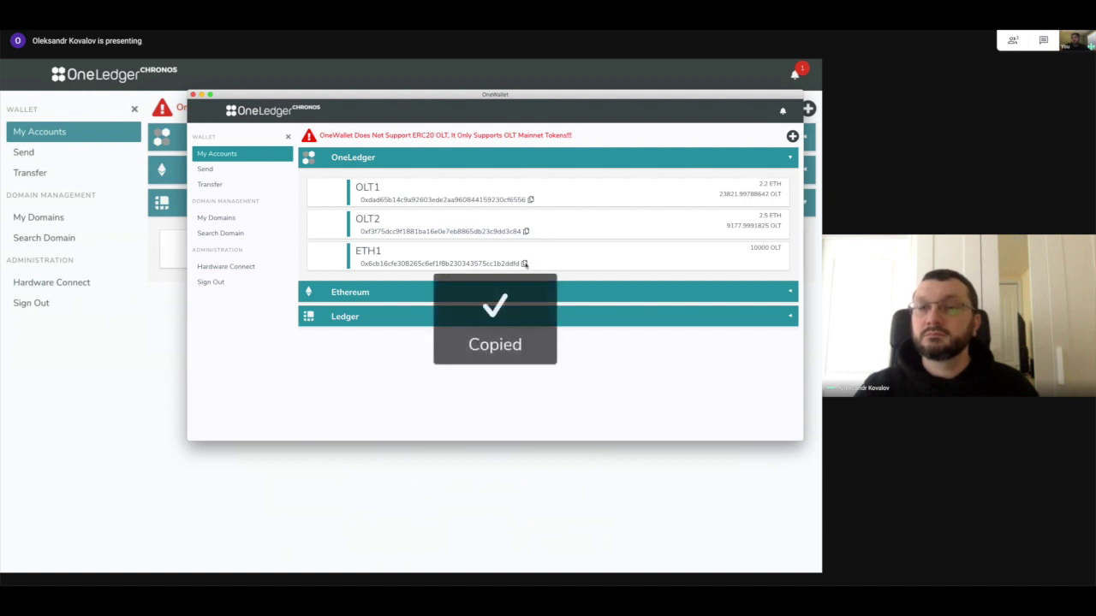
click(534, 493)
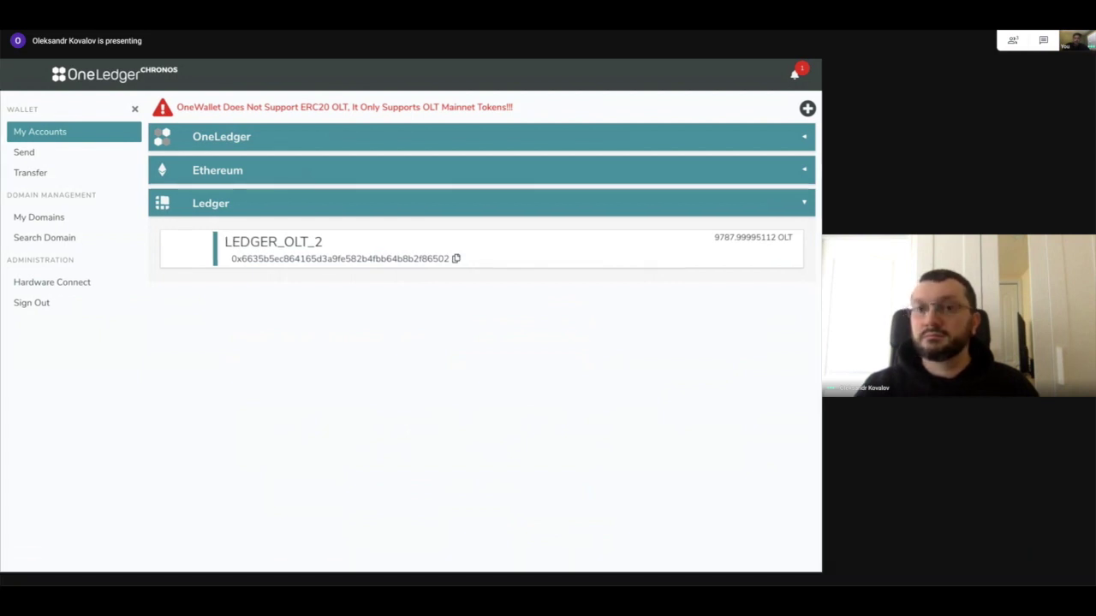
Dismiss the screen-sharing notification and bring up the Send form.
key(ctrl+Up)
key(ctrl+Up)
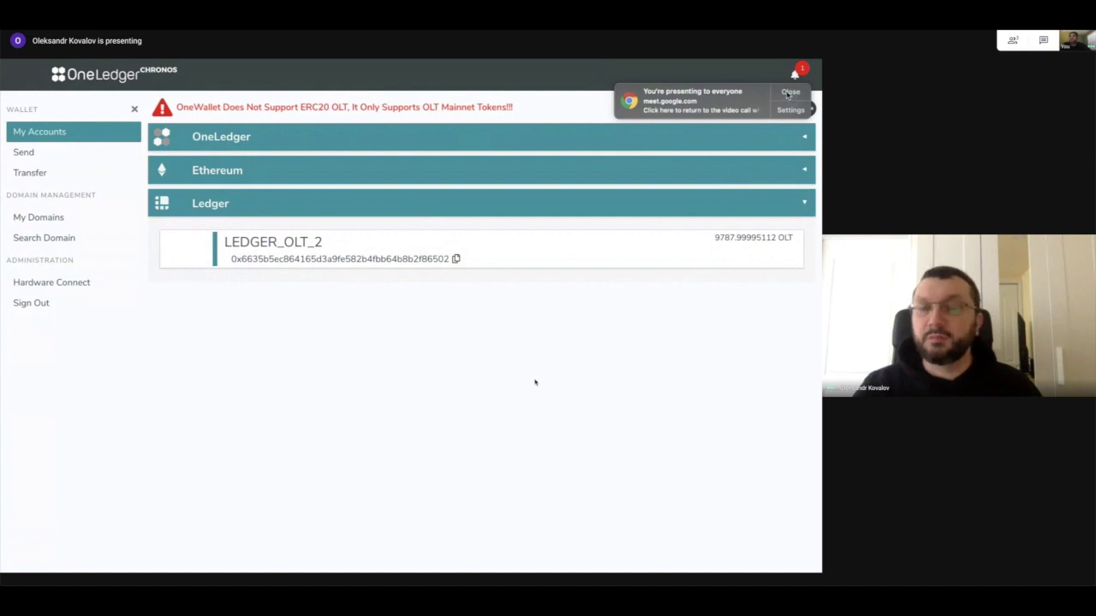
click(788, 92)
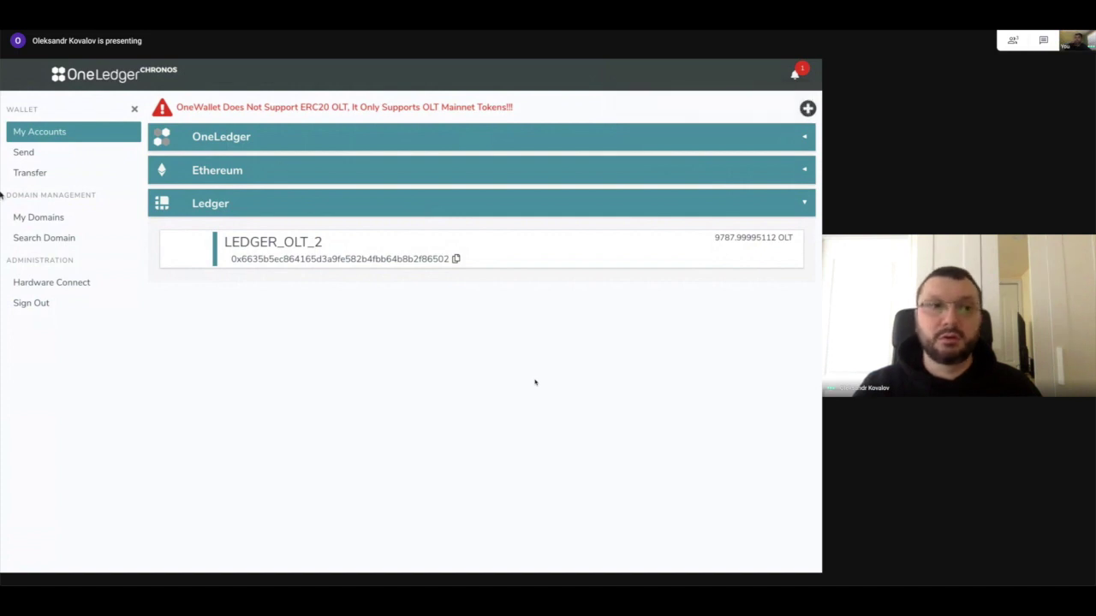
click(63, 151)
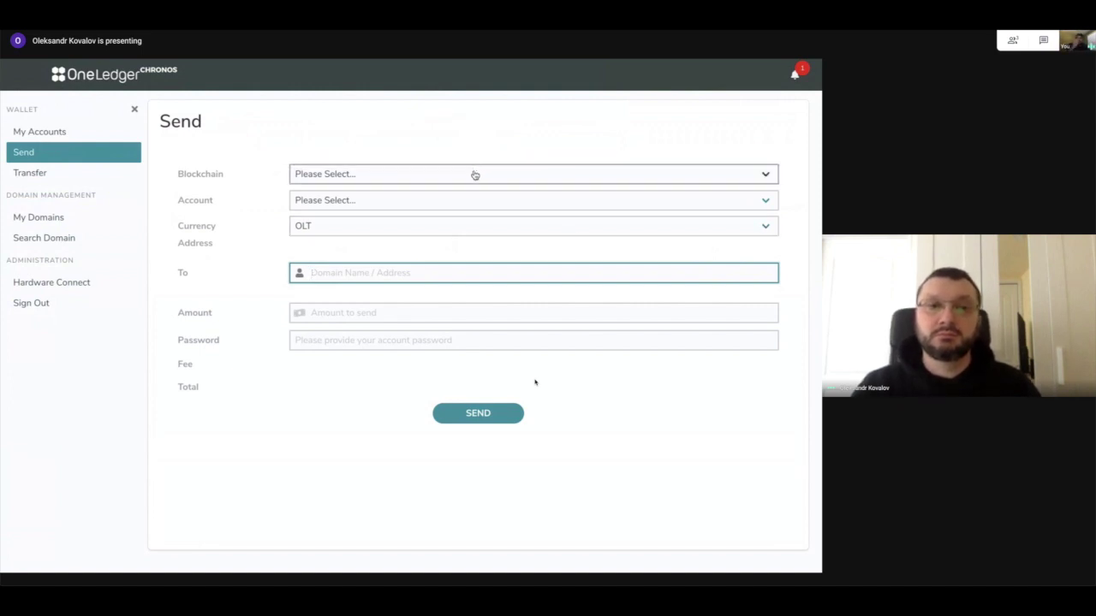
Select the LEDGER_OLT blockchain and LEDGER_OLT_2 as the sending account.
click(475, 175)
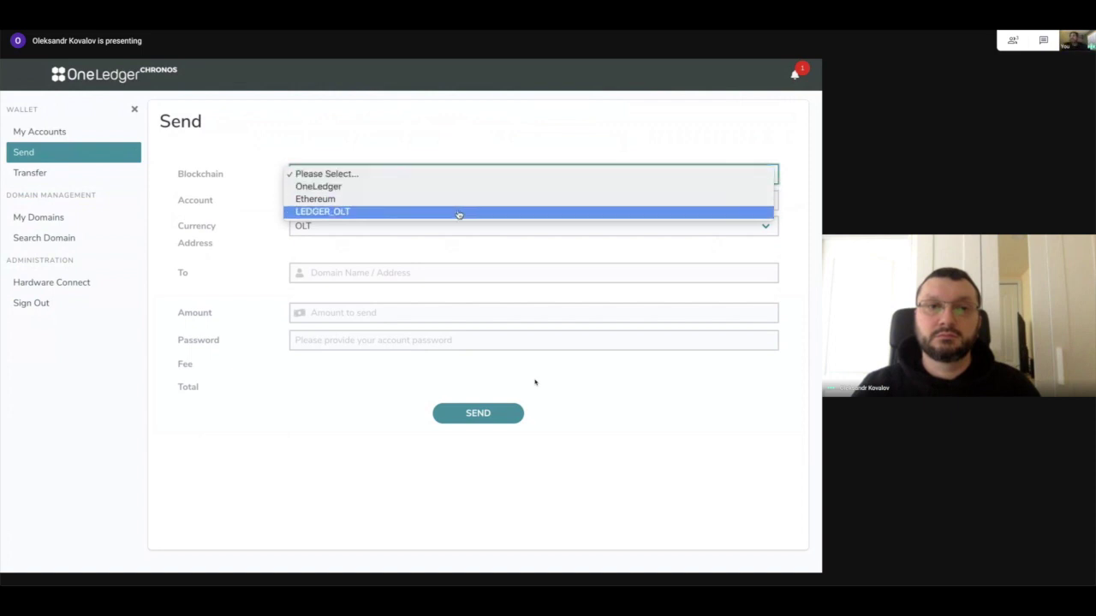
click(457, 212)
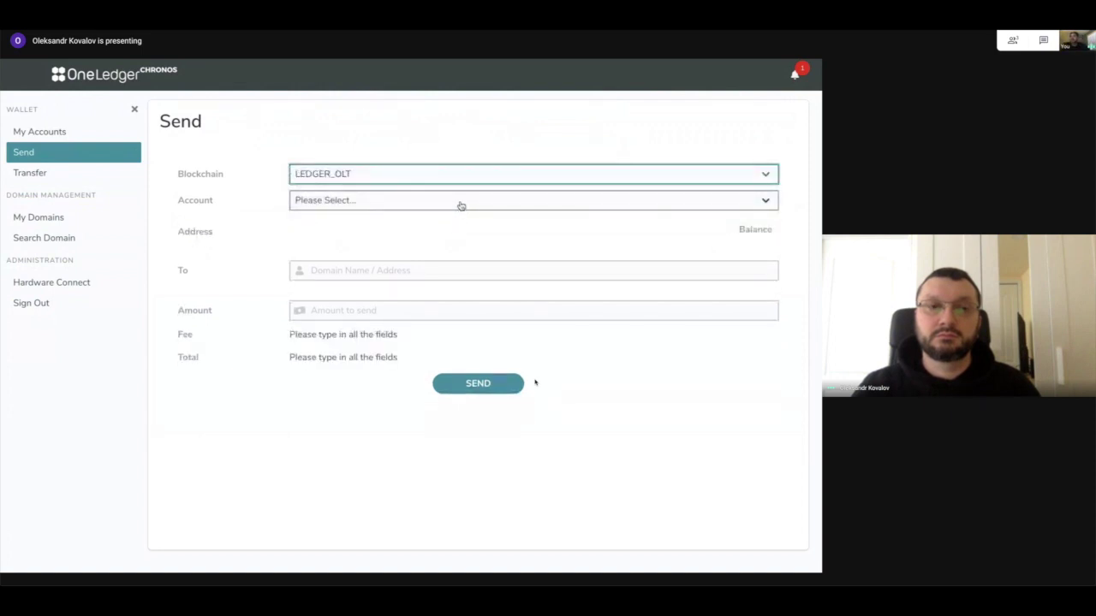
click(460, 202)
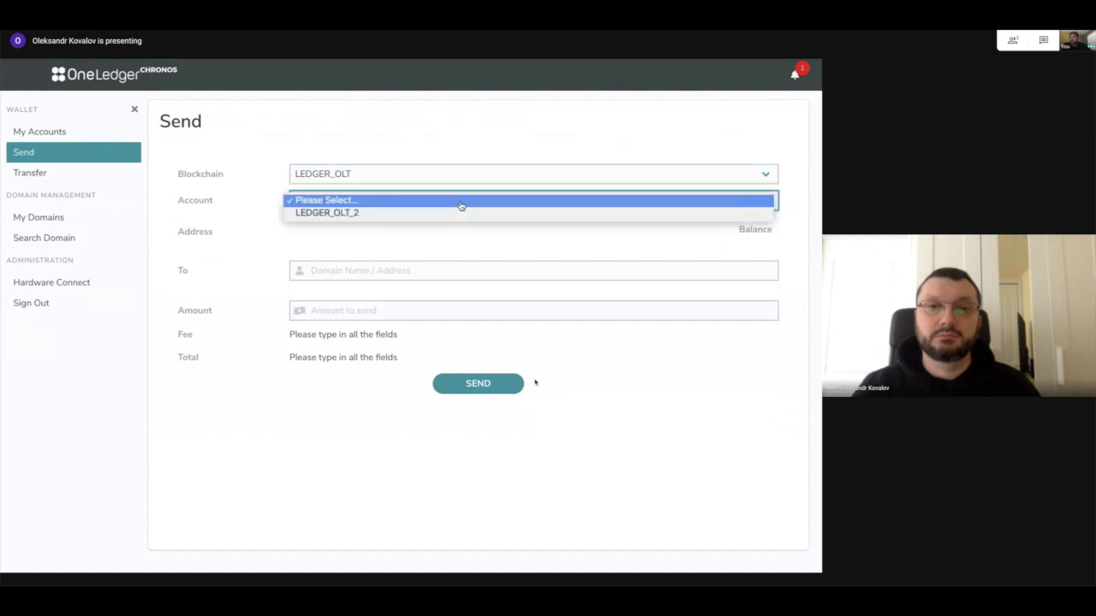
click(460, 213)
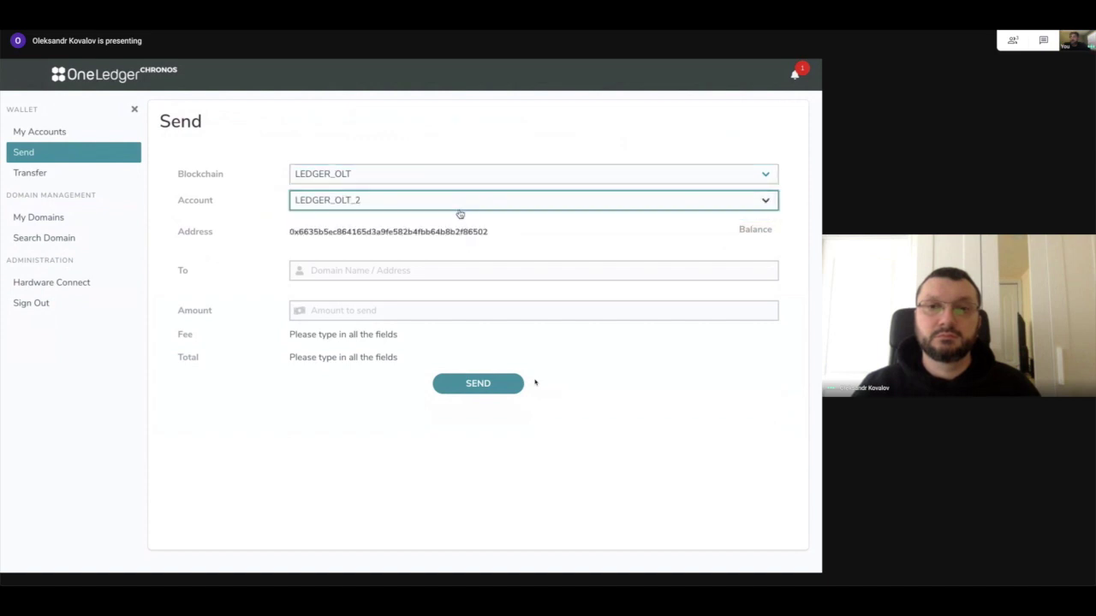
Paste the copied ETH1 address as recipient and enter 87 OLT as the amount.
click(466, 283)
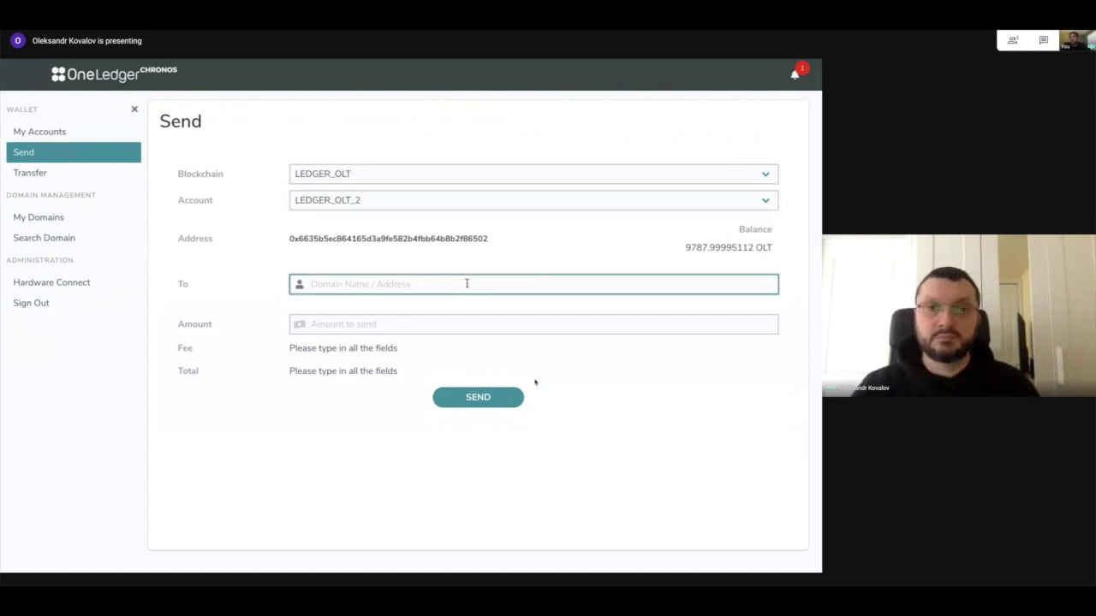
key(ctrl+v)
click(429, 319)
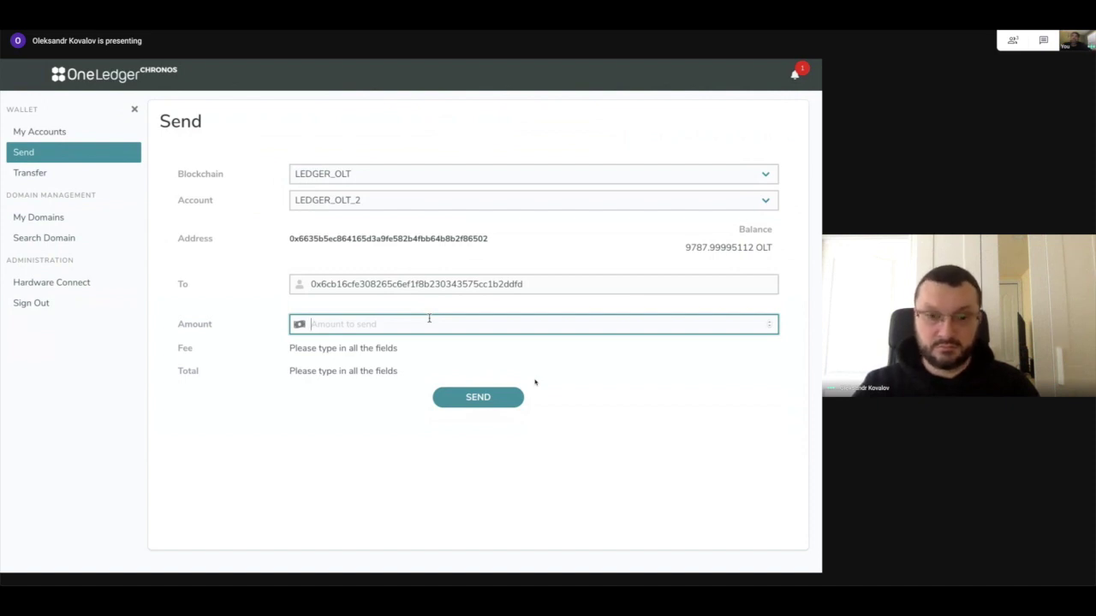
text(87)
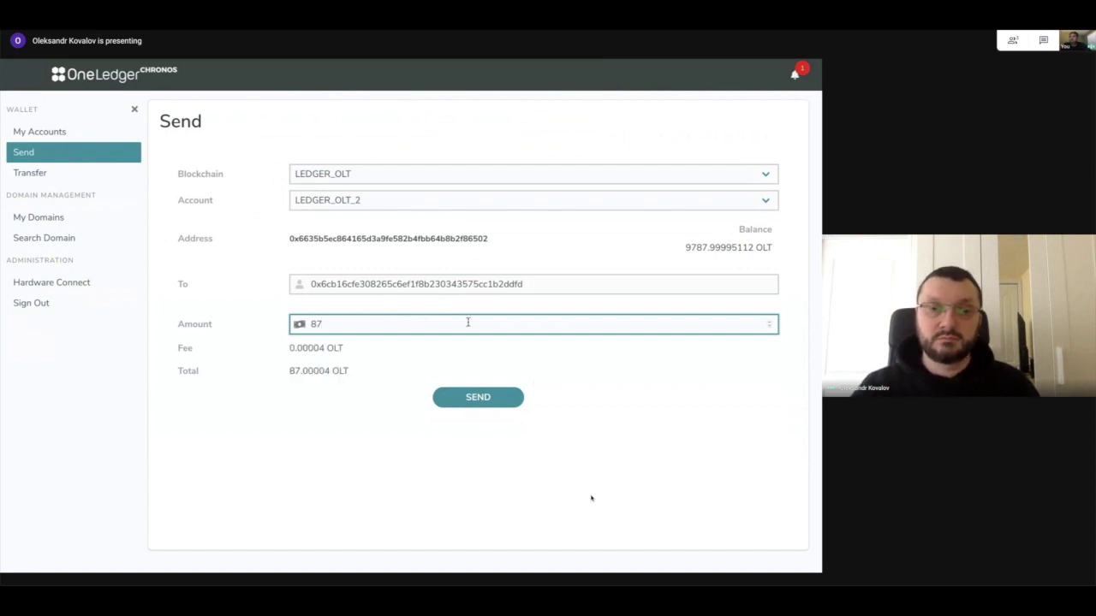
Send the 87 OLT transfer and approve the signature on the Ledger device.
click(481, 399)
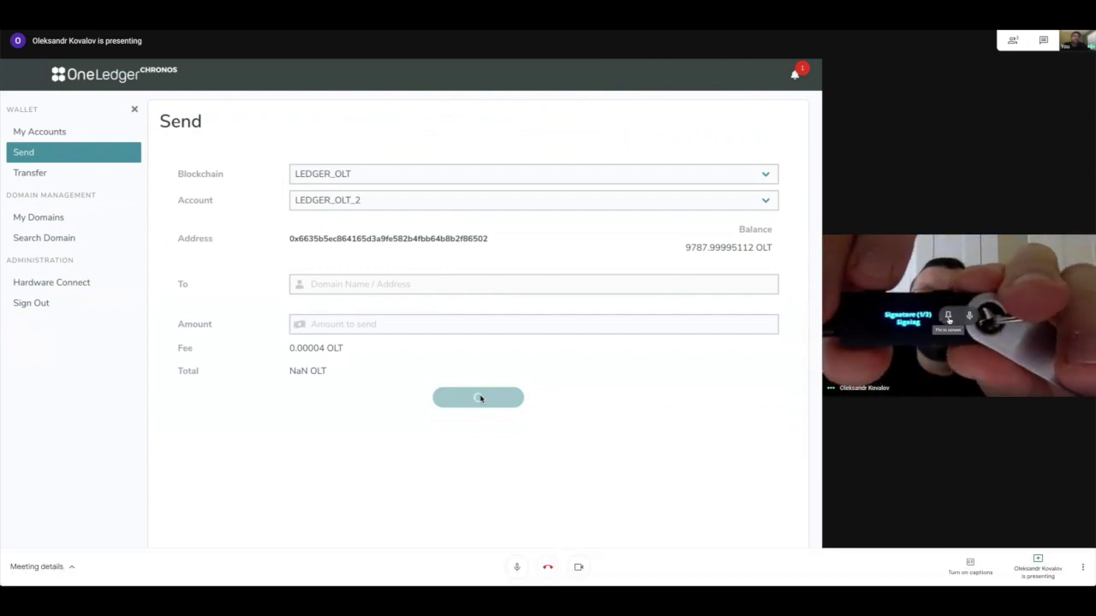
click(947, 315)
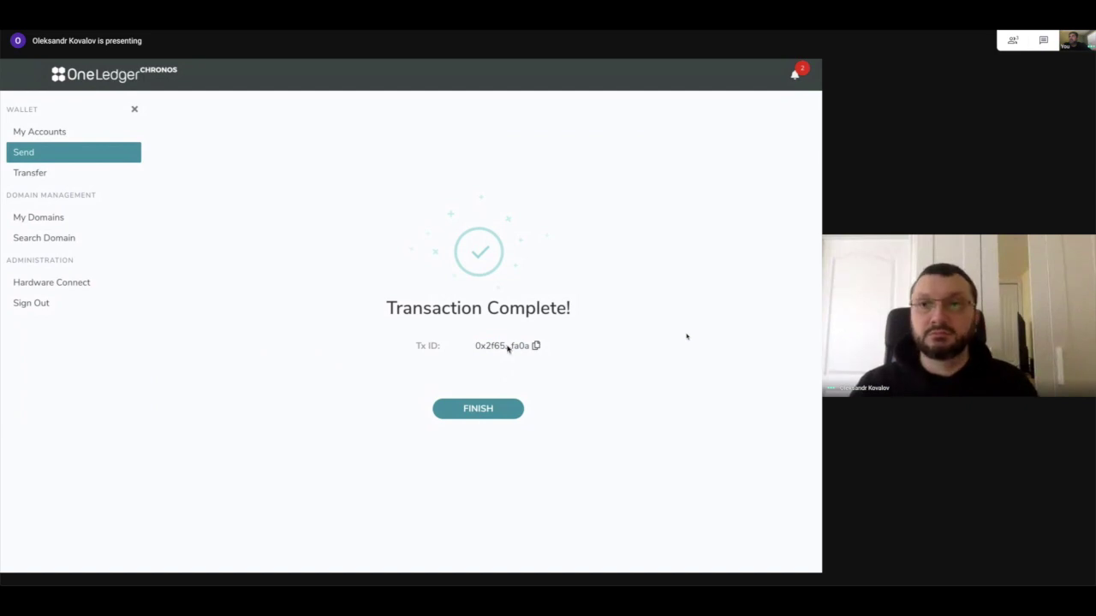
Copy the transaction ID, exit the wallet's full screen, and move the explorer window over it.
click(507, 349)
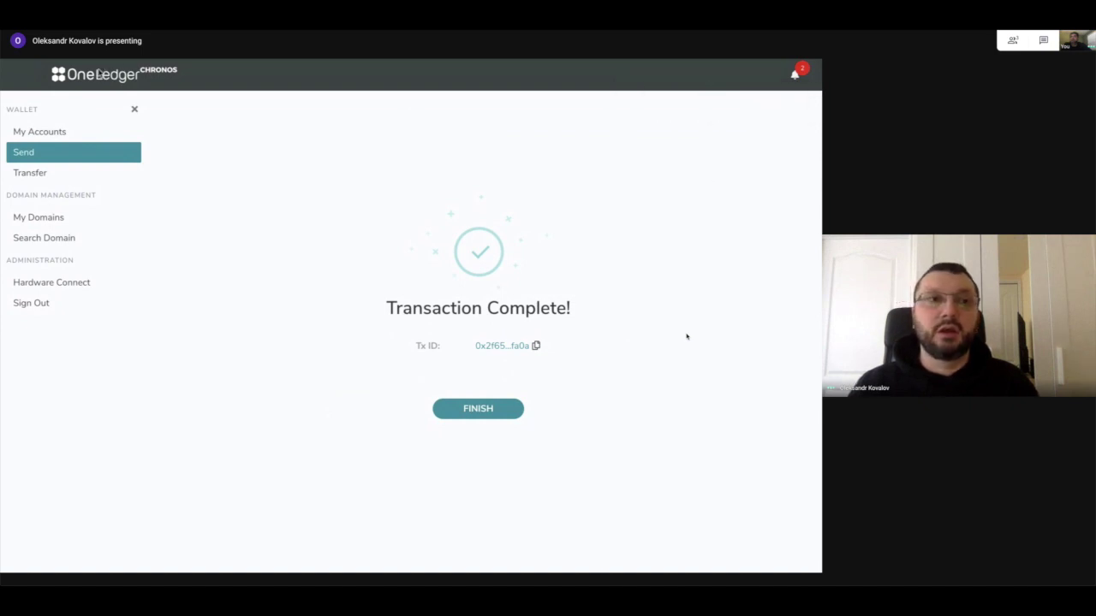
mouse_move(31, 82)
click(30, 78)
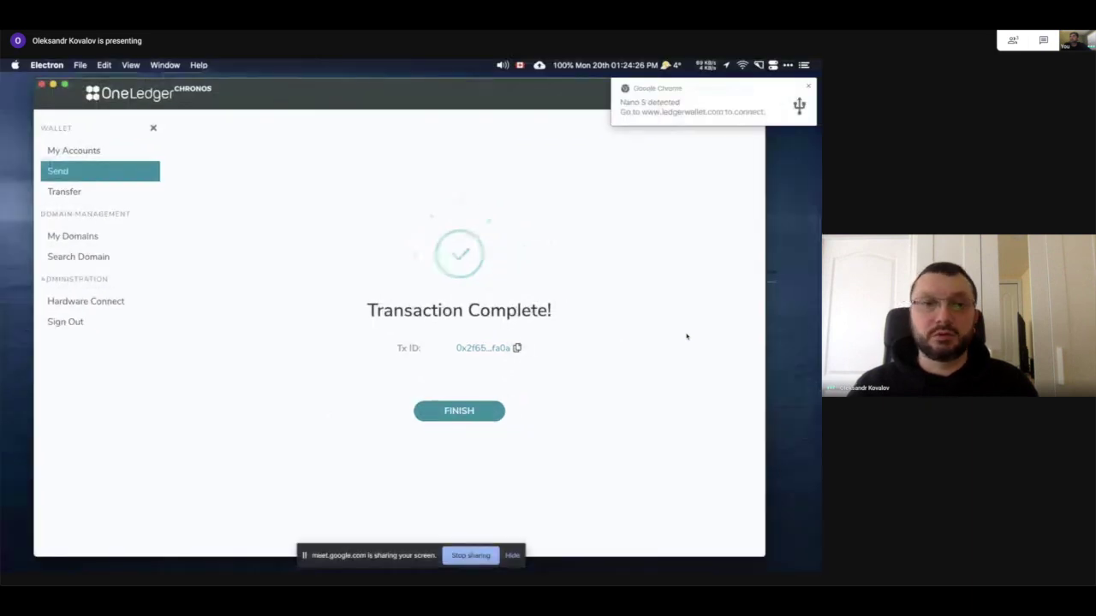
drag(638, 211, 515, 125)
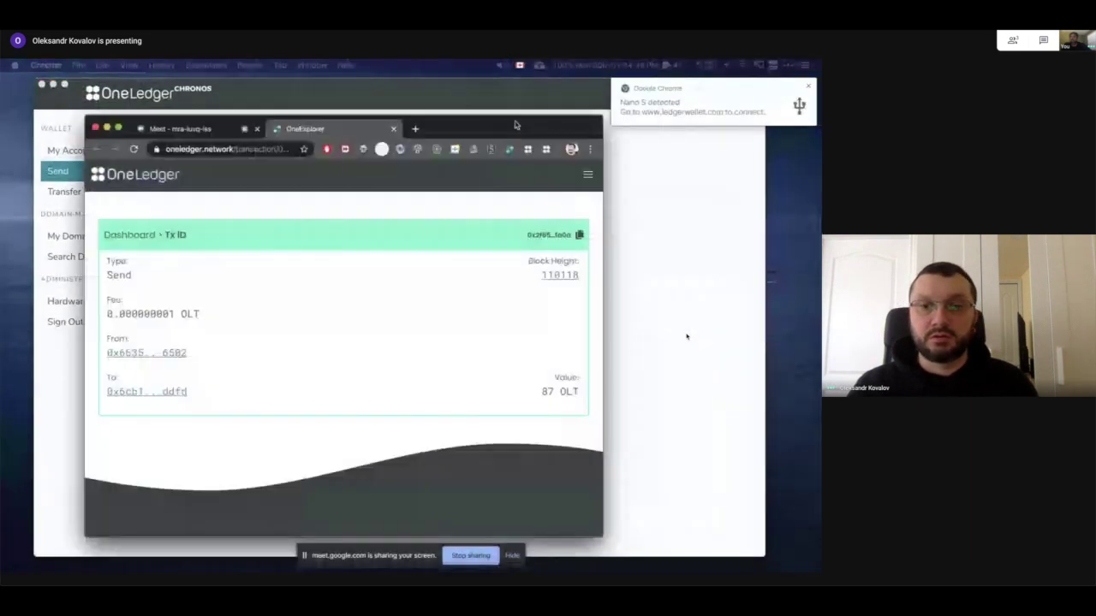
Open the block's transaction in the explorer, showing the 87 OLT Send, then return to the wallet.
drag(603, 536, 707, 525)
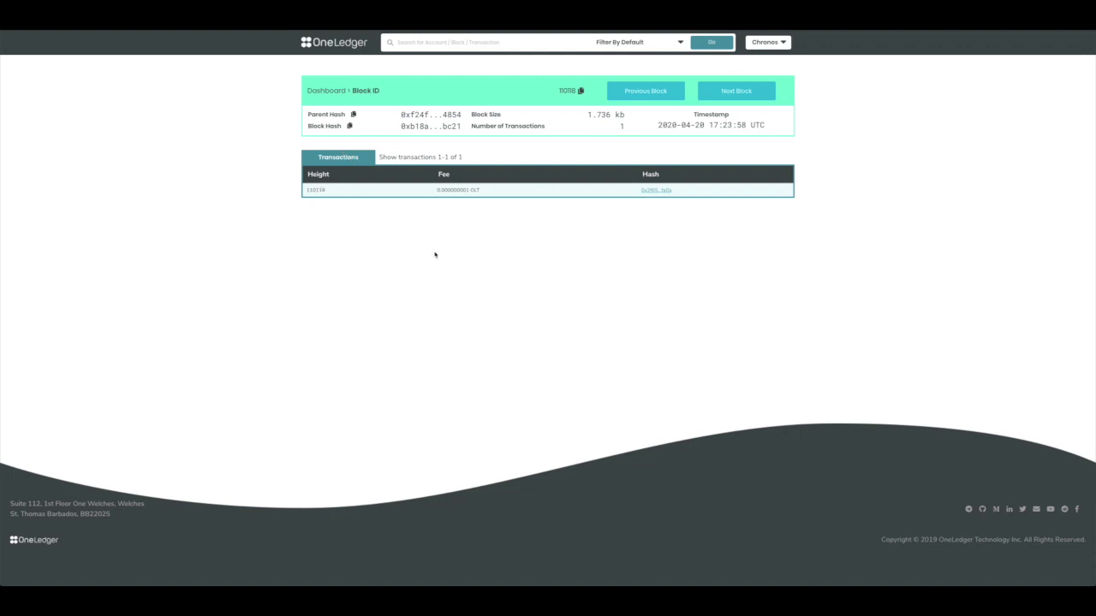
click(647, 190)
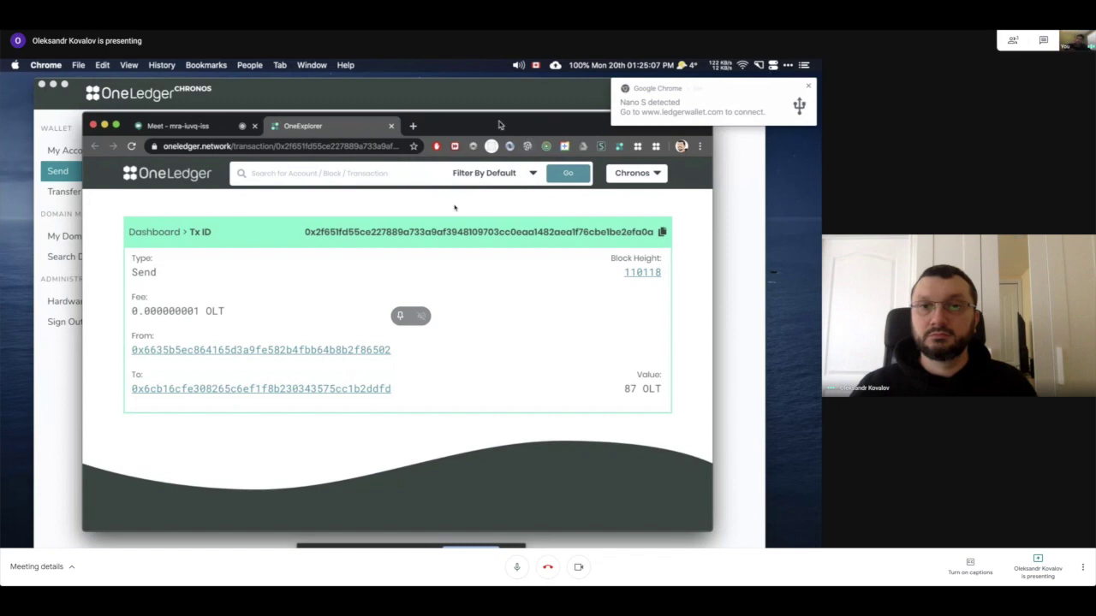
drag(496, 126, 529, 131)
click(137, 131)
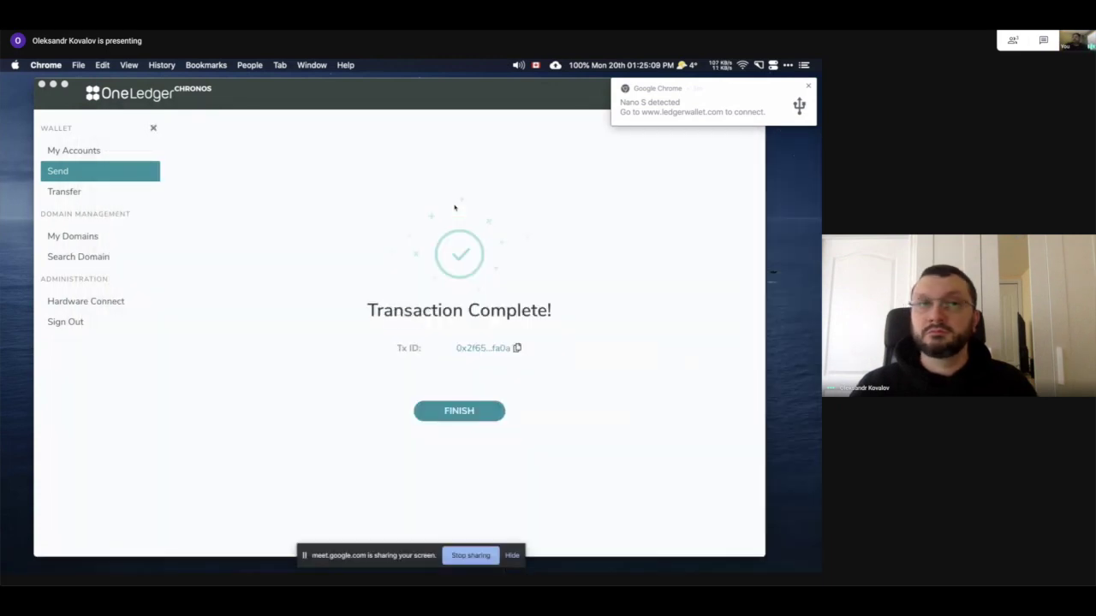